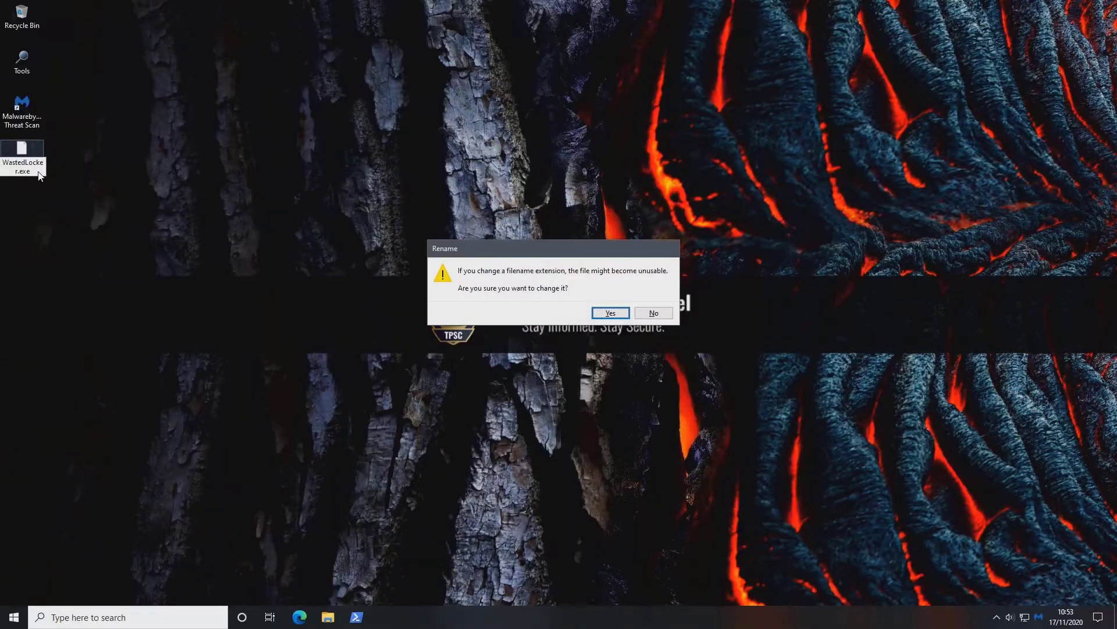
On the endpoint desktop, dismiss the file-extension rename warning
key(Return)
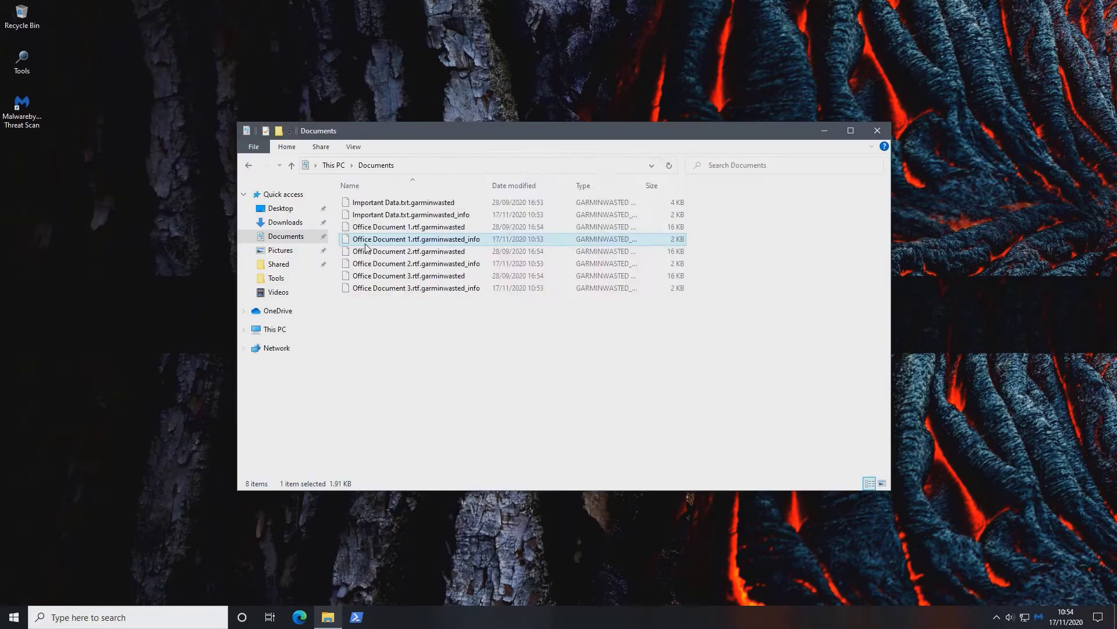
Run WastedLocker, read an encrypted file's _info ransom note in Notepad, then lock the PC
double_click(365, 240)
click(504, 232)
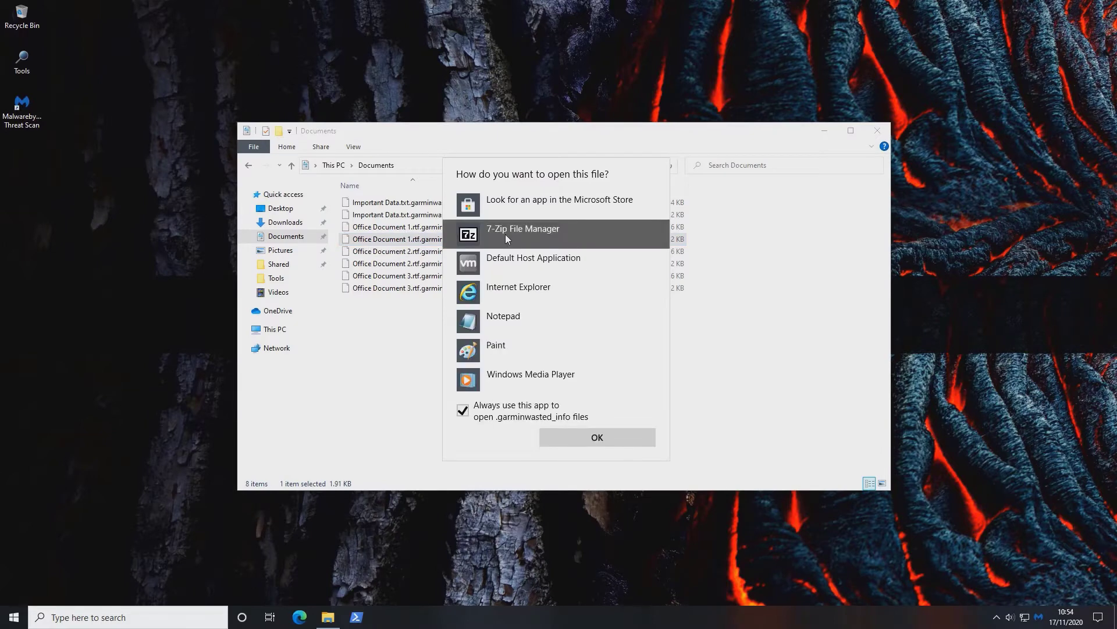
click(490, 325)
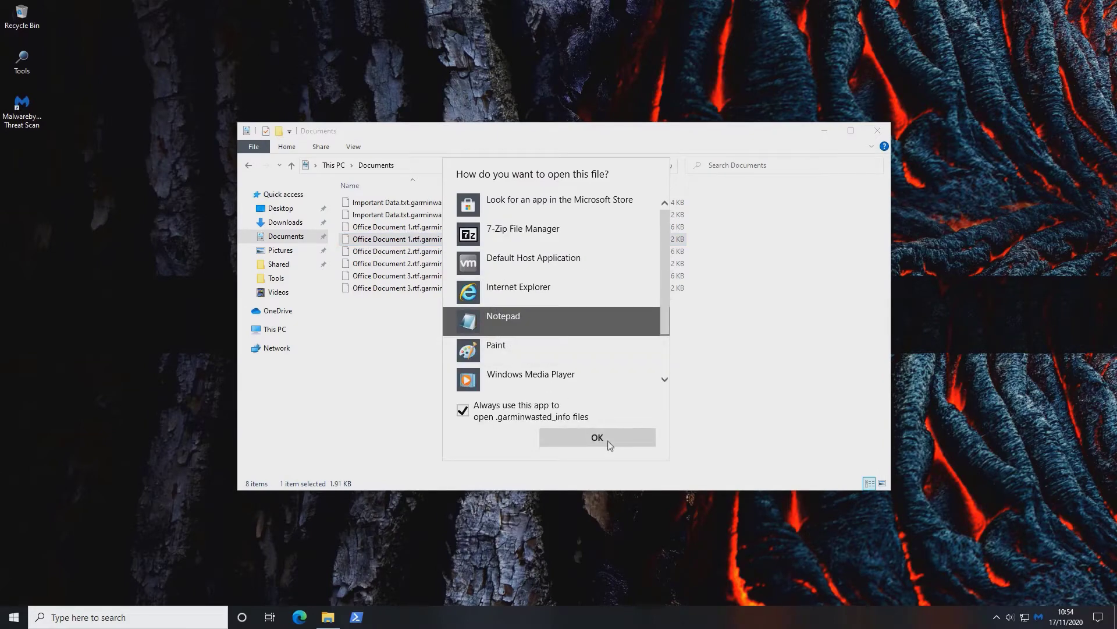
click(607, 440)
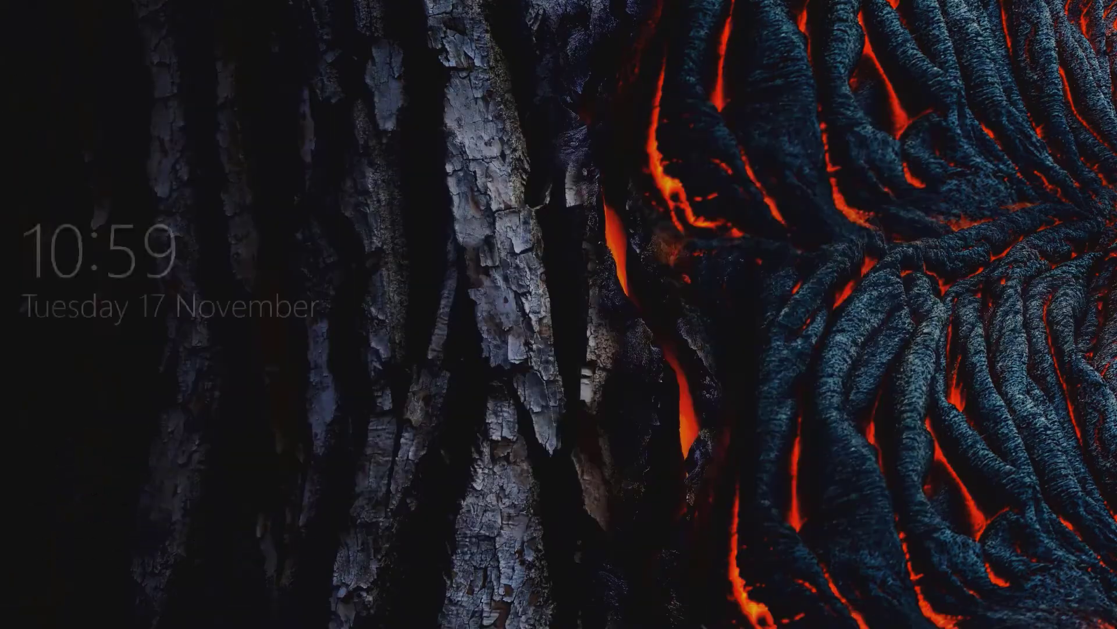
key(space)
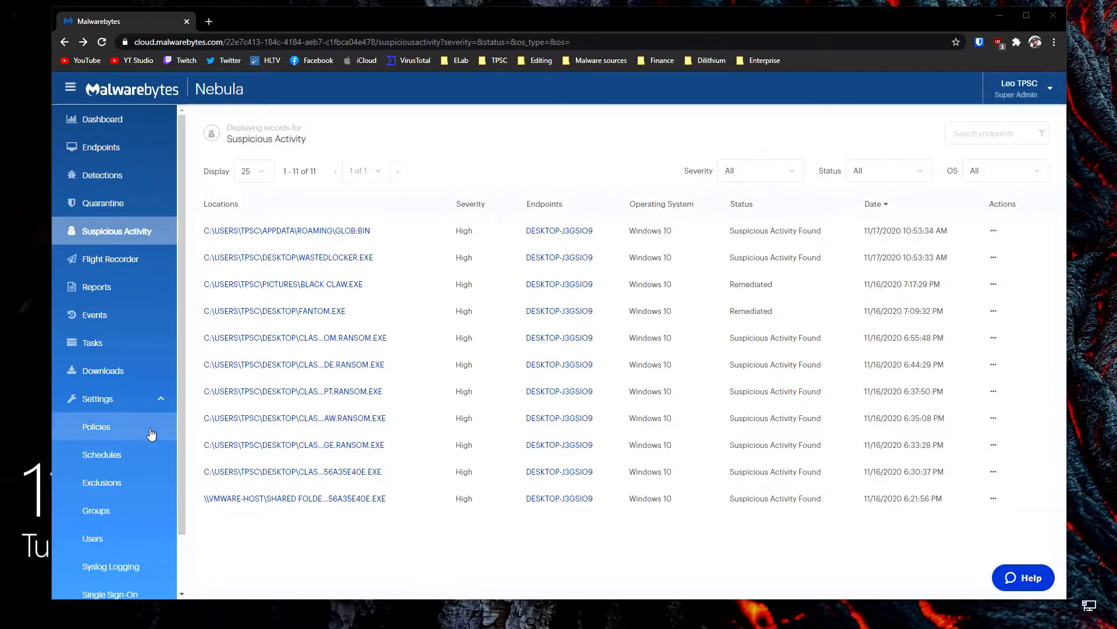
Show the Modified policy's Windows Ransomware Rollback settings: 48 hours, 30% disk, 20 MB files
click(155, 431)
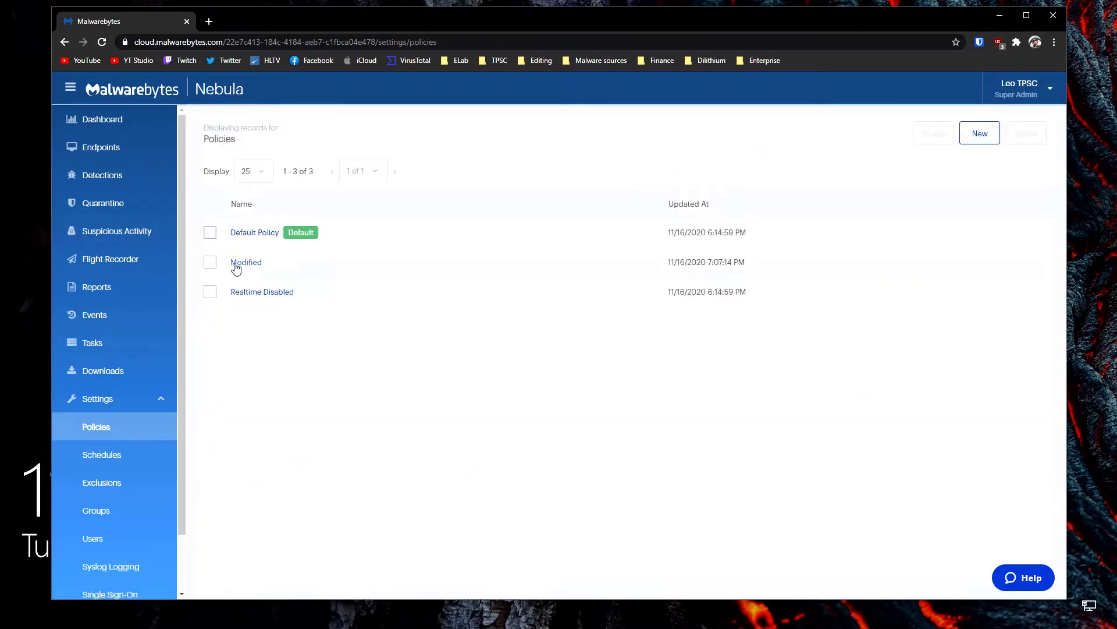
click(236, 265)
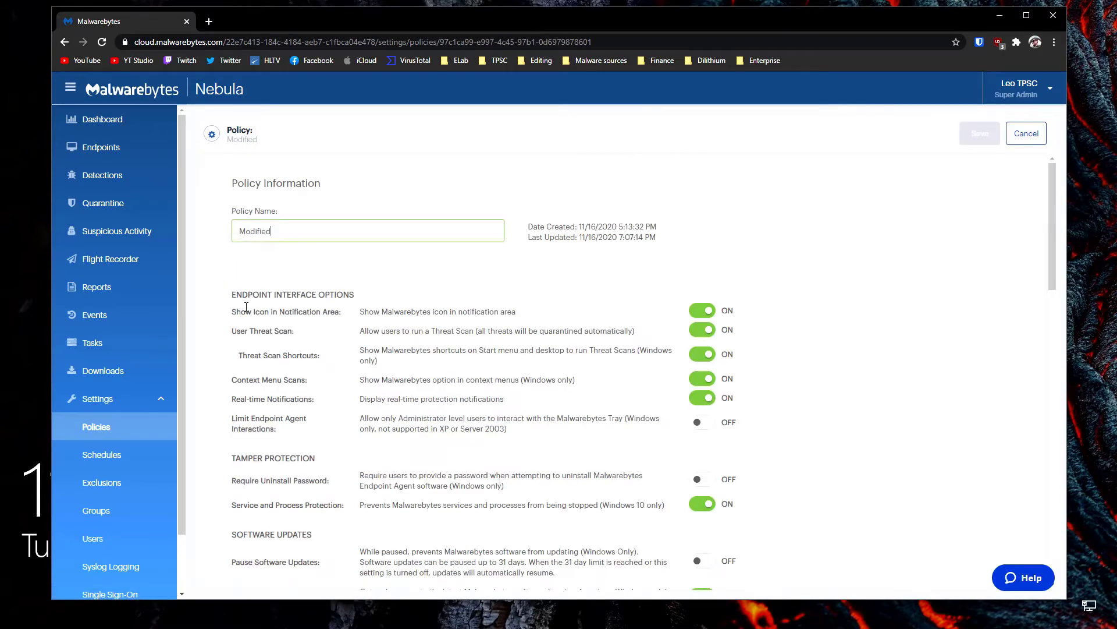
scroll(246, 306, down, 6)
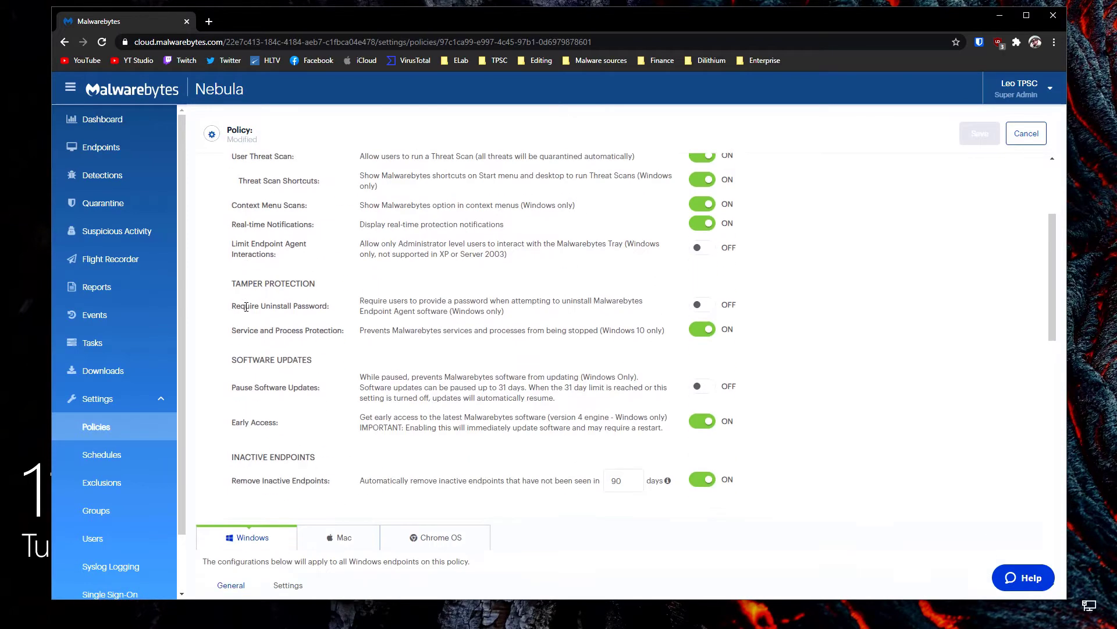
click(285, 408)
scroll(283, 410, down, 10)
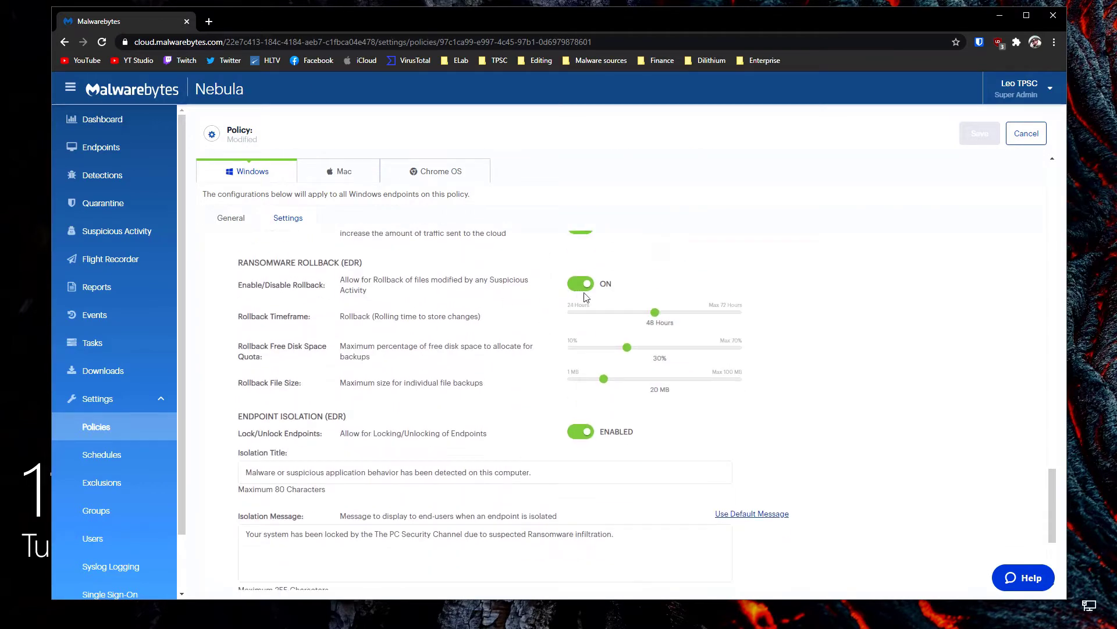
scroll(521, 296, up, 2)
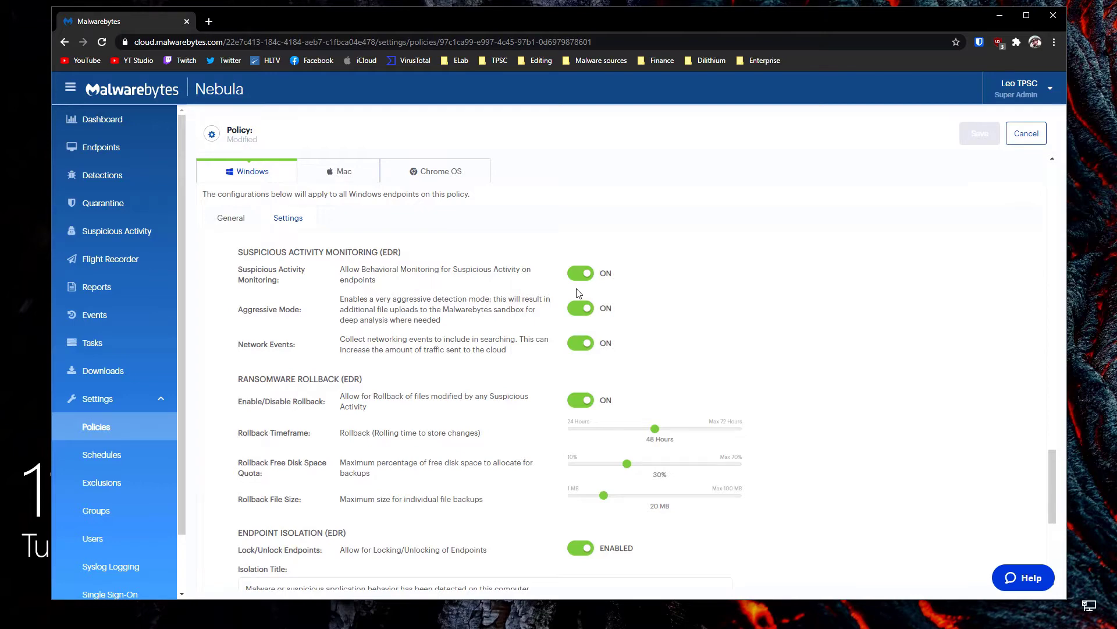
Open the WASTEDLOCKER.EXE suspicious activity record and expand its triggered rules
click(137, 230)
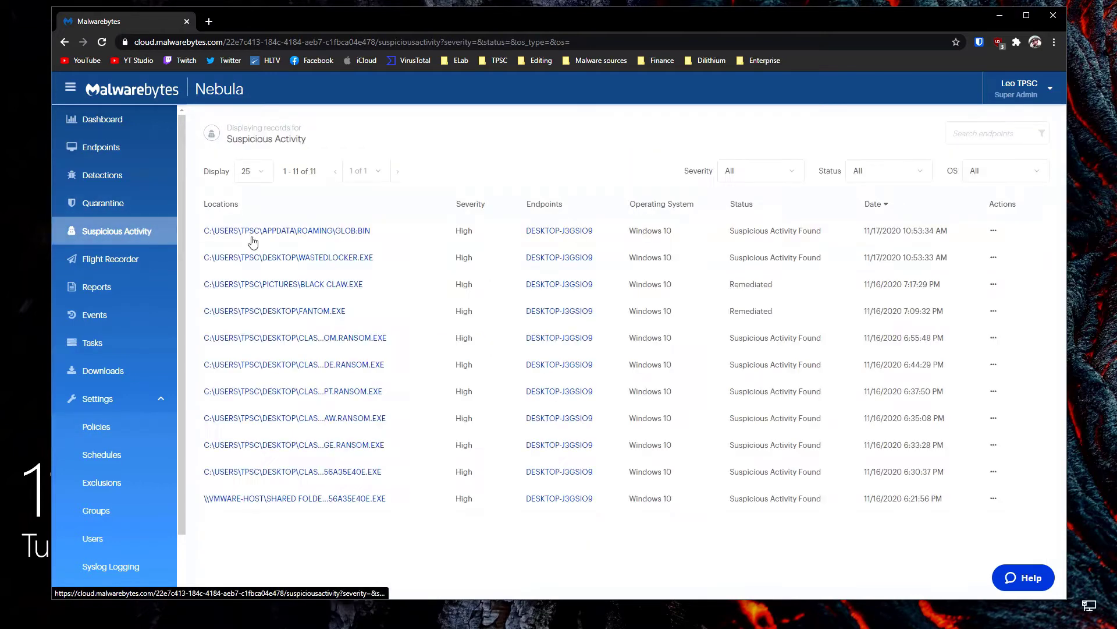
click(310, 258)
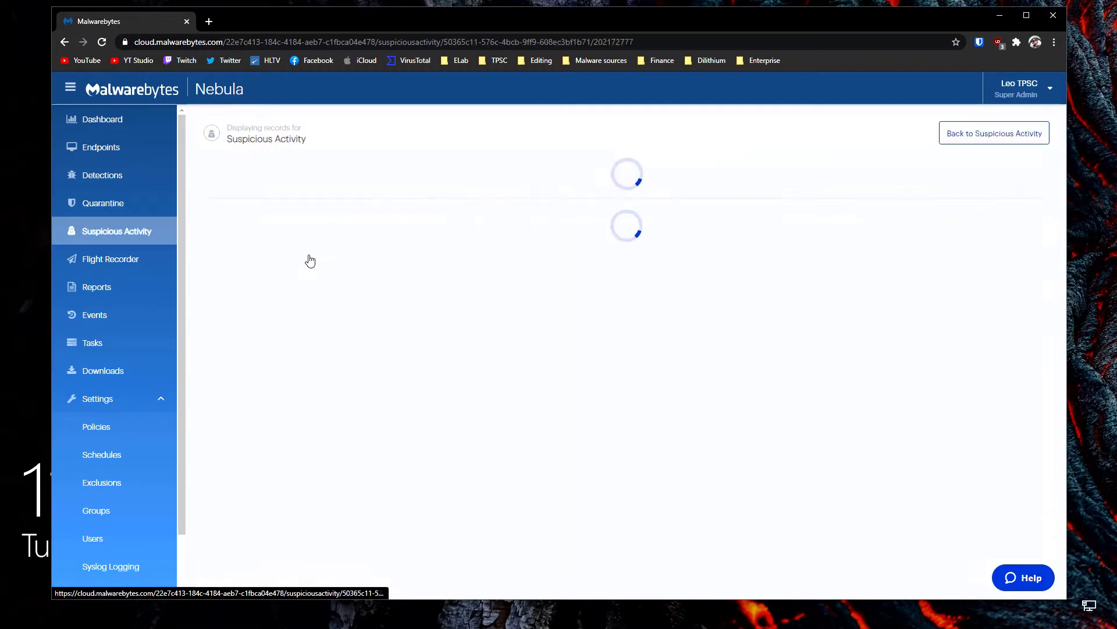
click(209, 196)
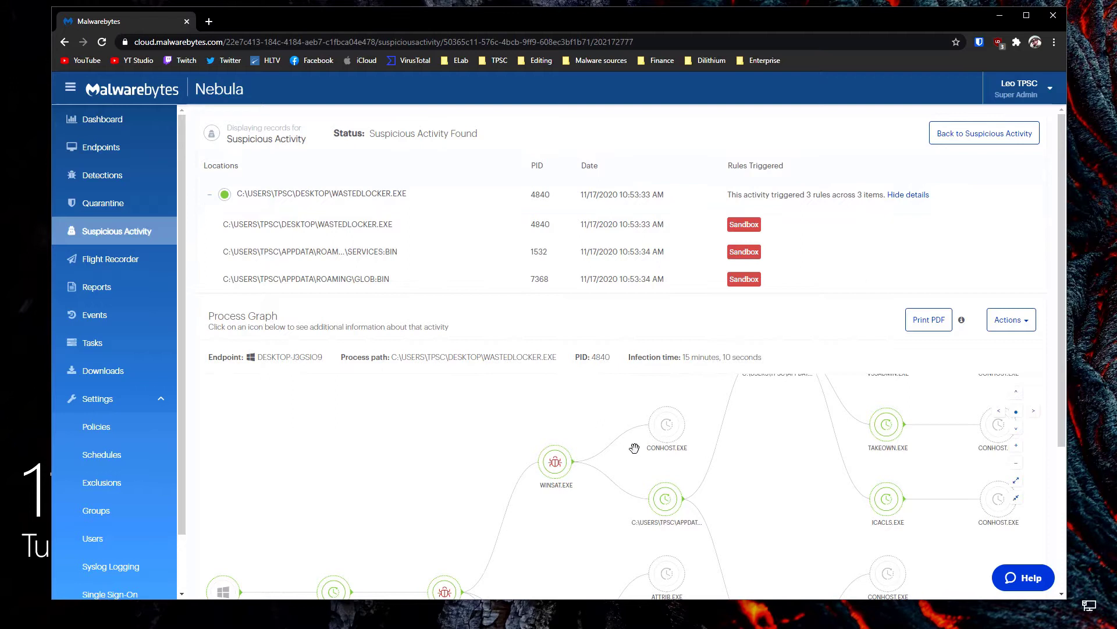
Pan the process graph across VSSADMIN, TAKEOWN, CMD.EXE and ICACLS, then show GLOB:BIN details
drag(696, 466, 410, 544)
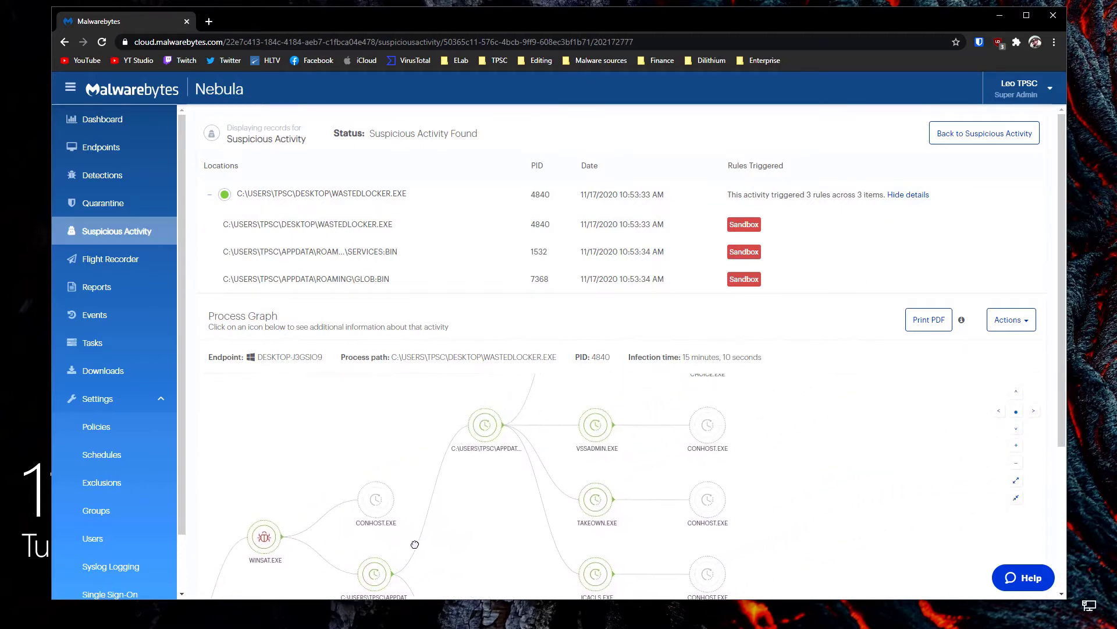
drag(760, 427, 484, 420)
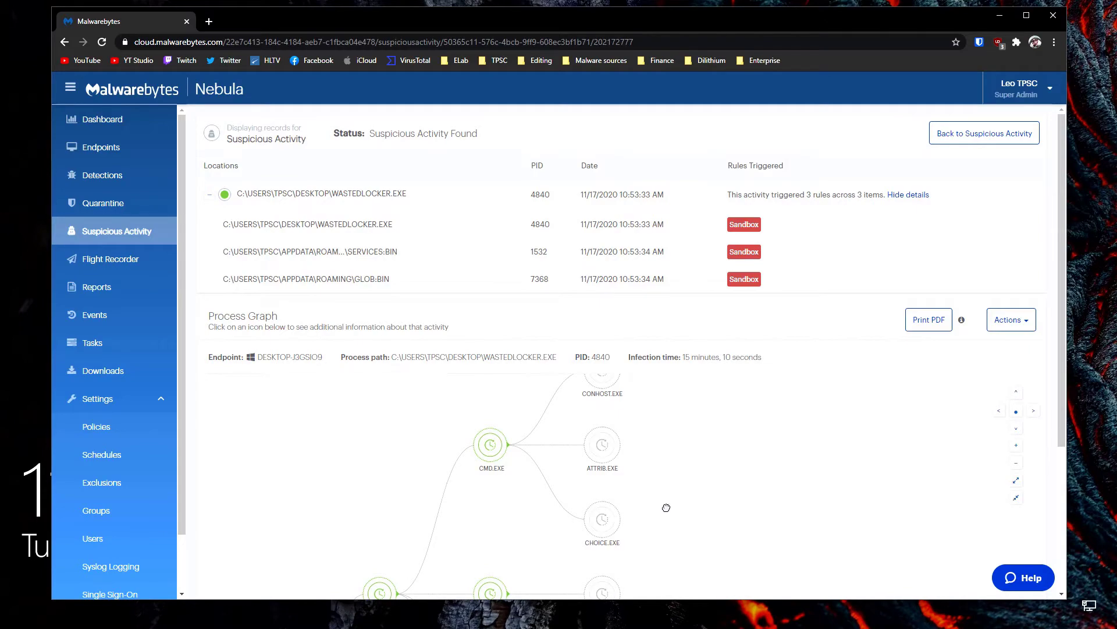
drag(666, 507, 682, 428)
drag(699, 506, 700, 394)
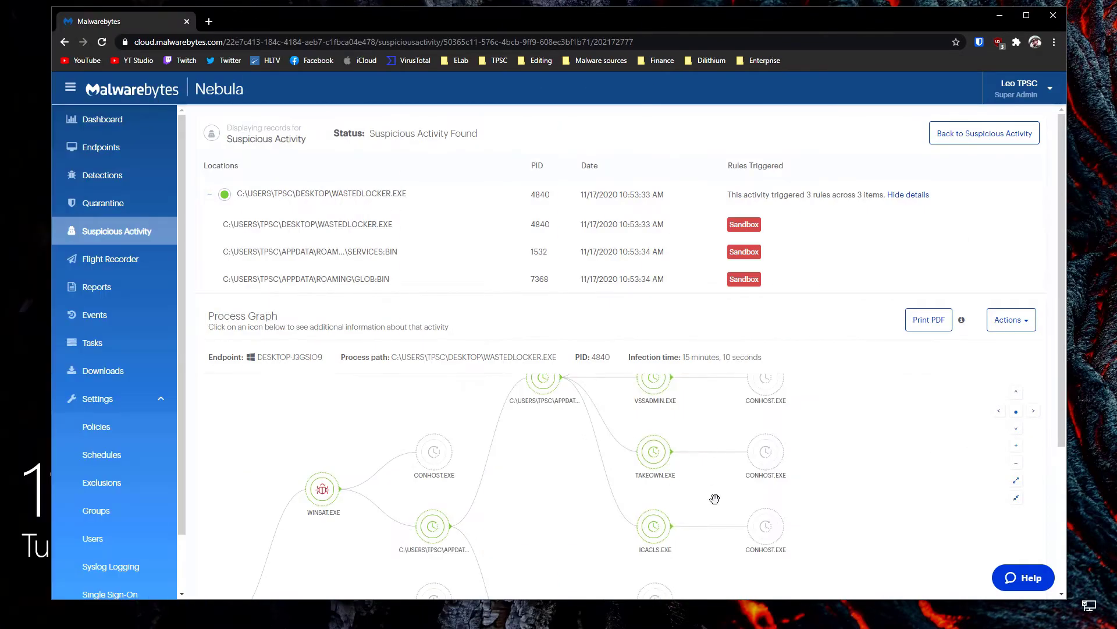
click(542, 389)
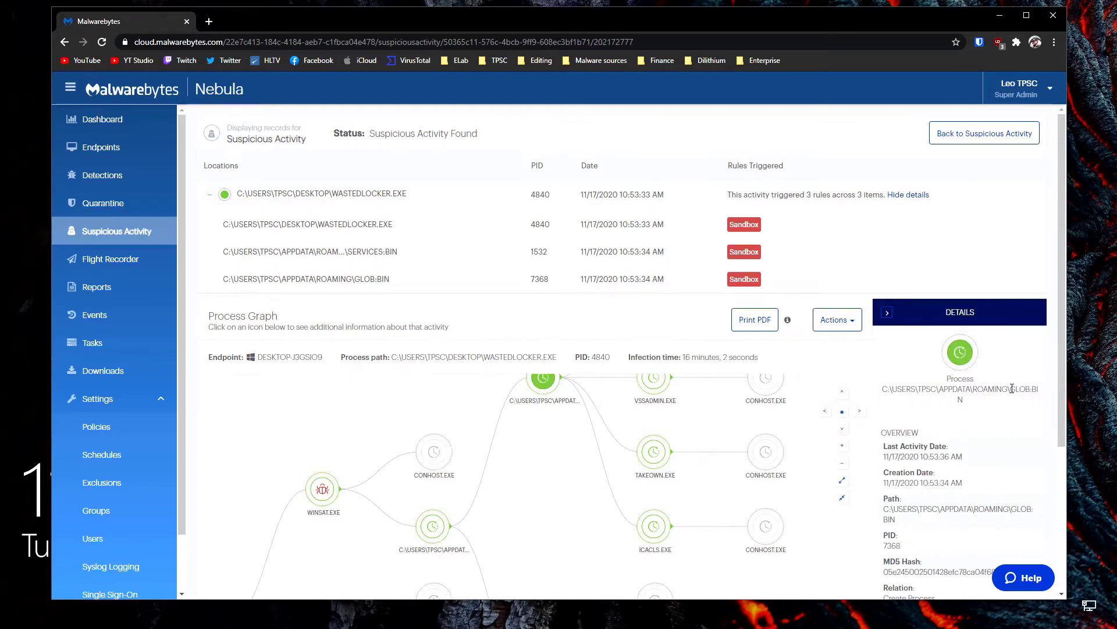
Open GLOB:BIN's record and expand its Shadow Copies Deleted and Ransomware Activity rules
click(139, 231)
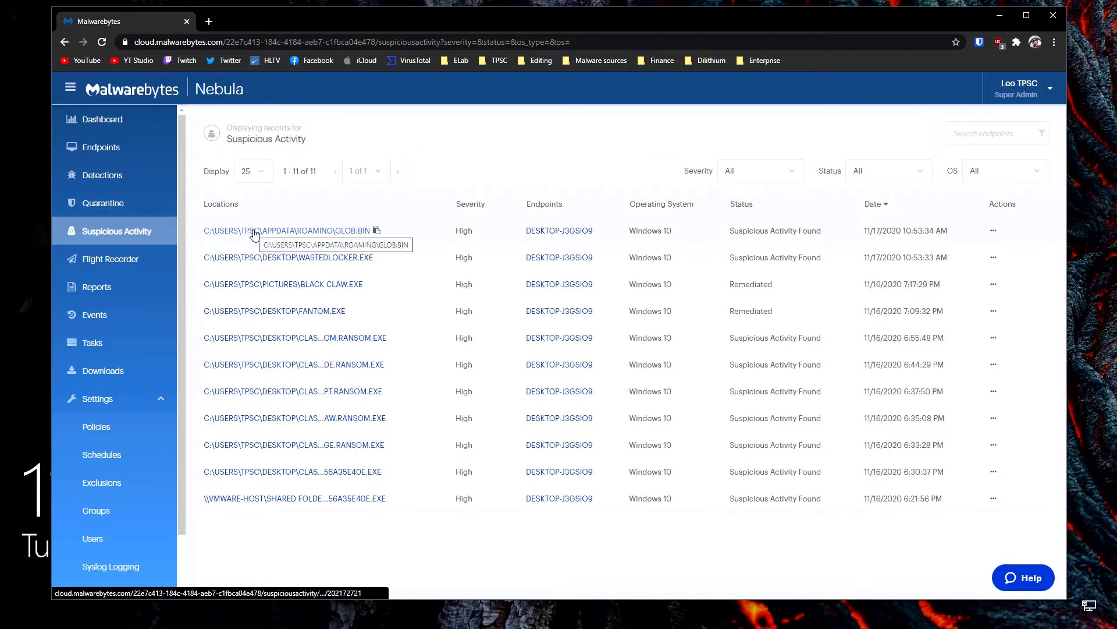
click(254, 234)
click(210, 195)
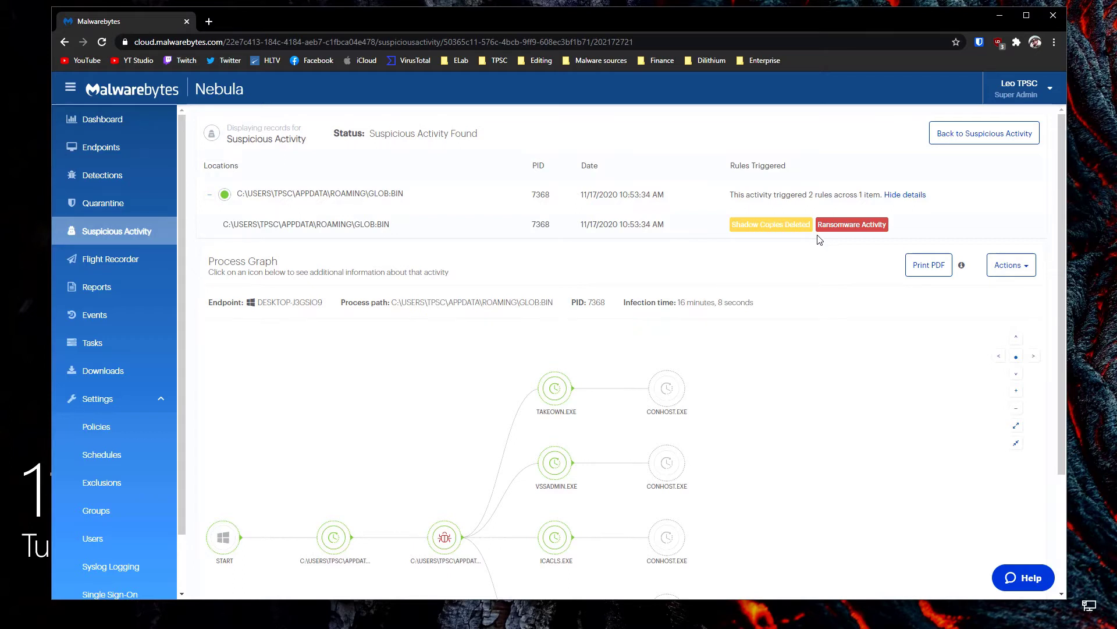
Remediate the GLOB:BIN activity so it goes Pending Remediation, then return to Suspicious Activity
click(1000, 265)
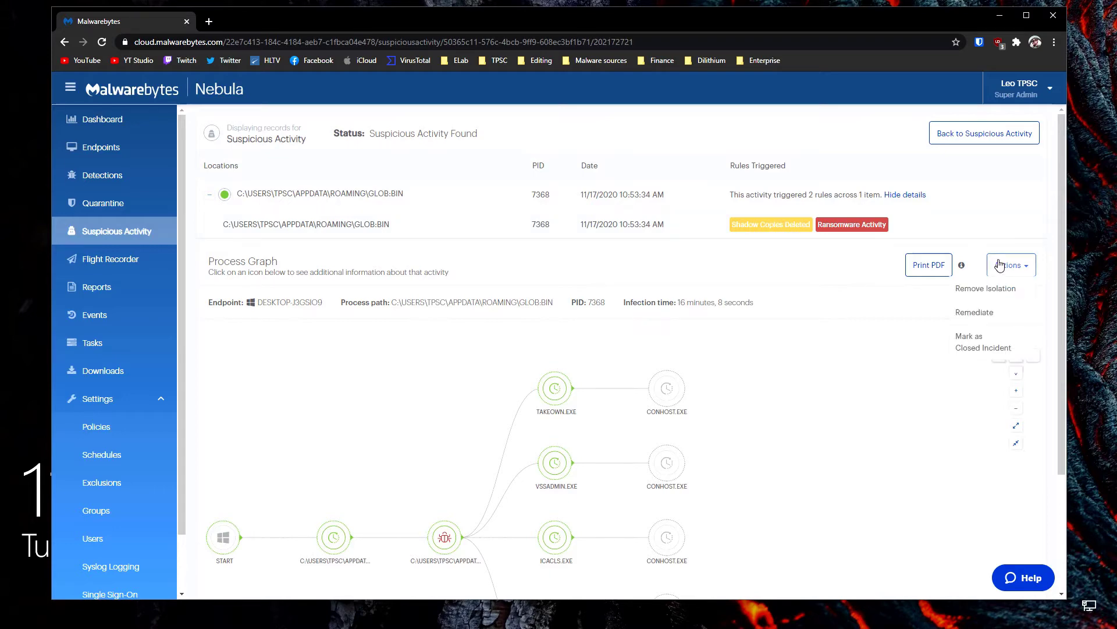
click(976, 314)
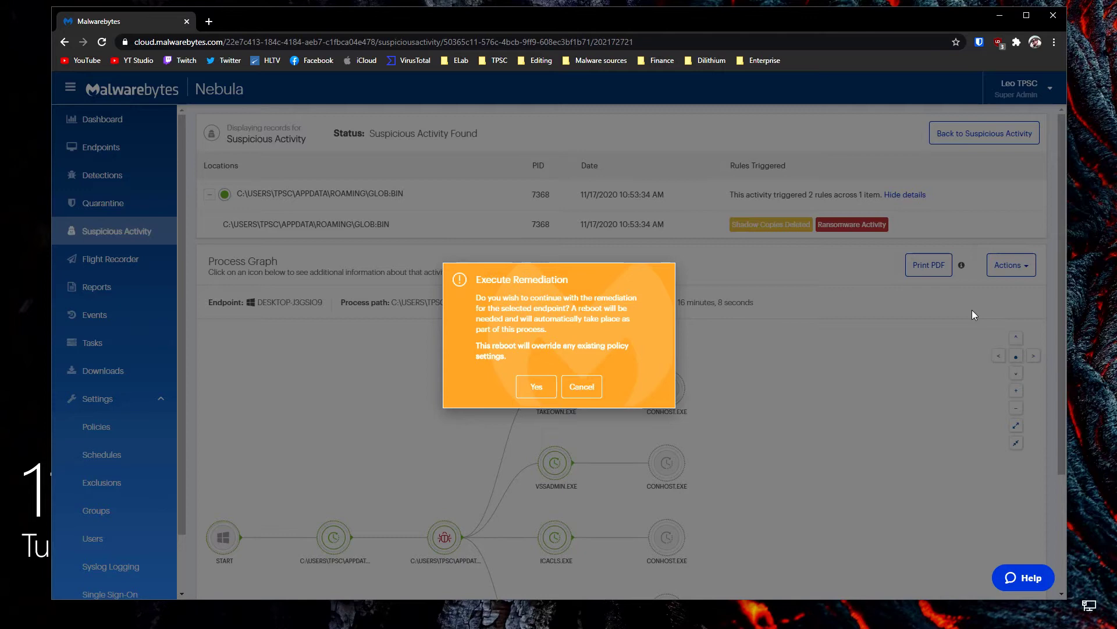
click(534, 386)
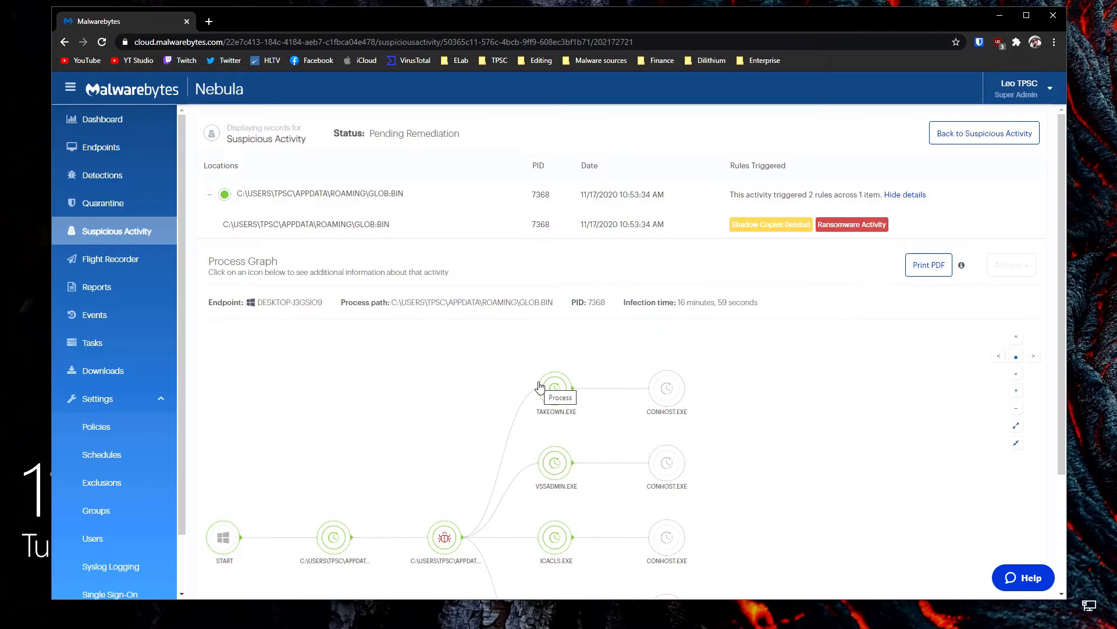
click(131, 231)
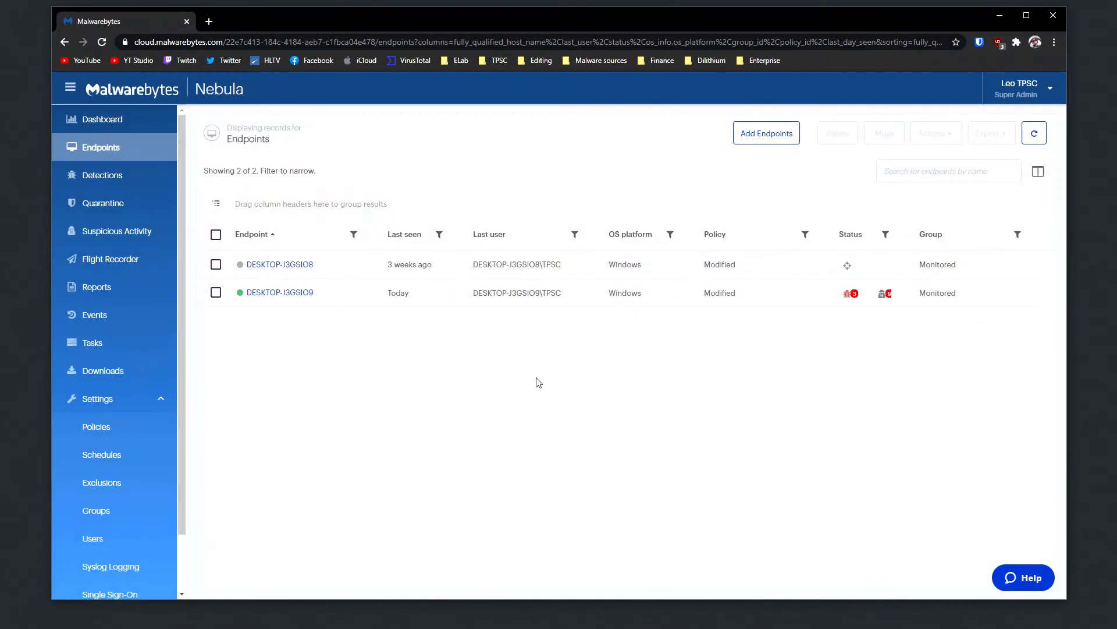
Select DESKTOP-J3GSIO9, close its actions menu without choosing, and minimize the browser
click(216, 292)
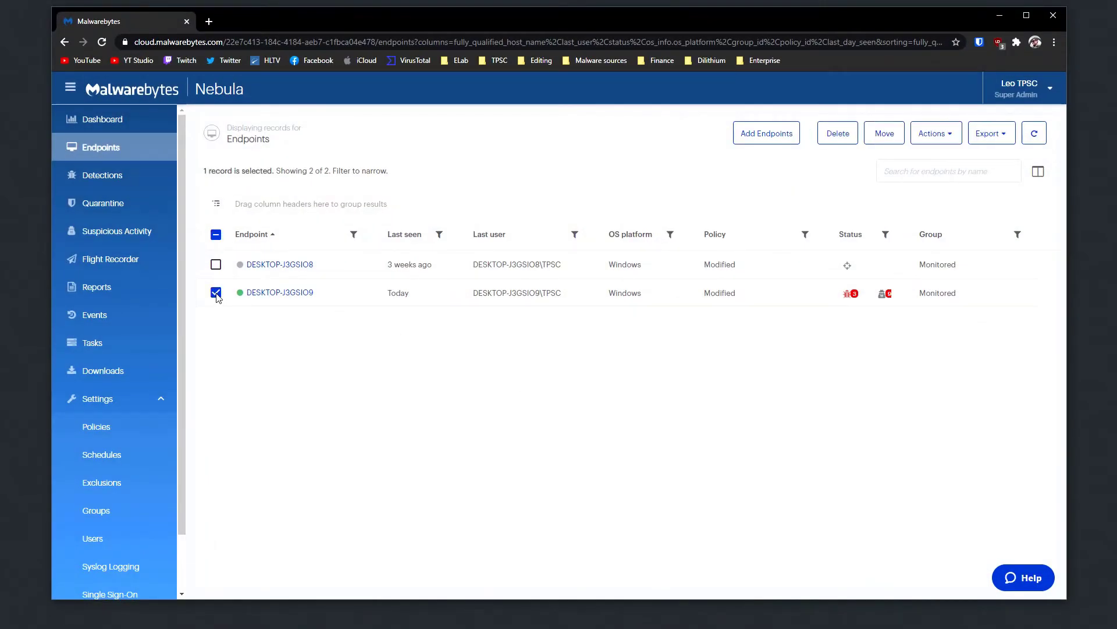
click(939, 131)
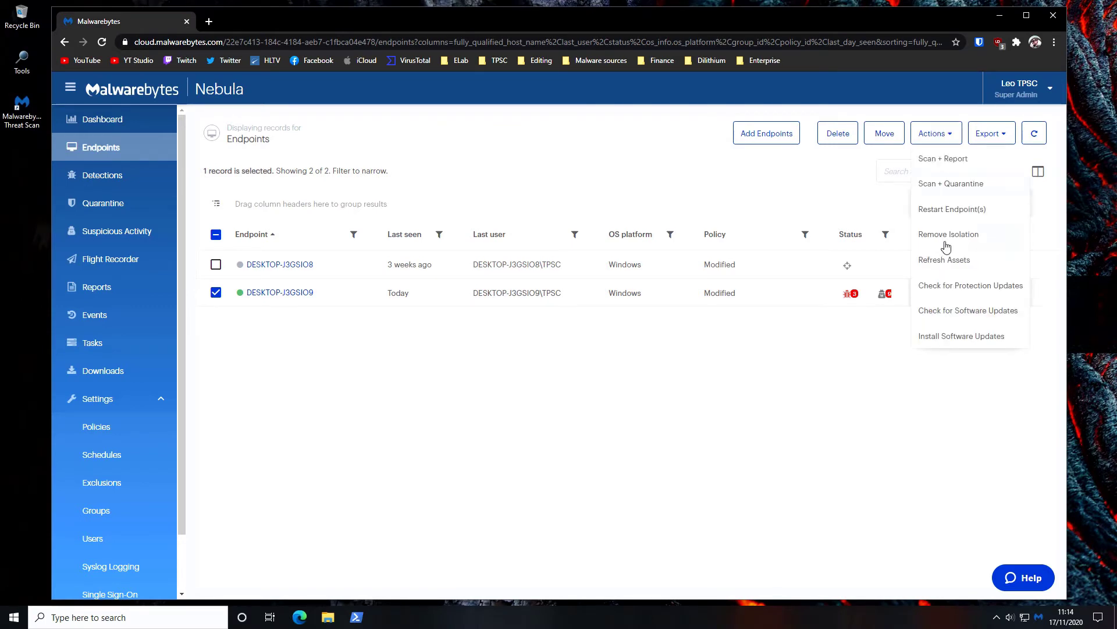
click(876, 355)
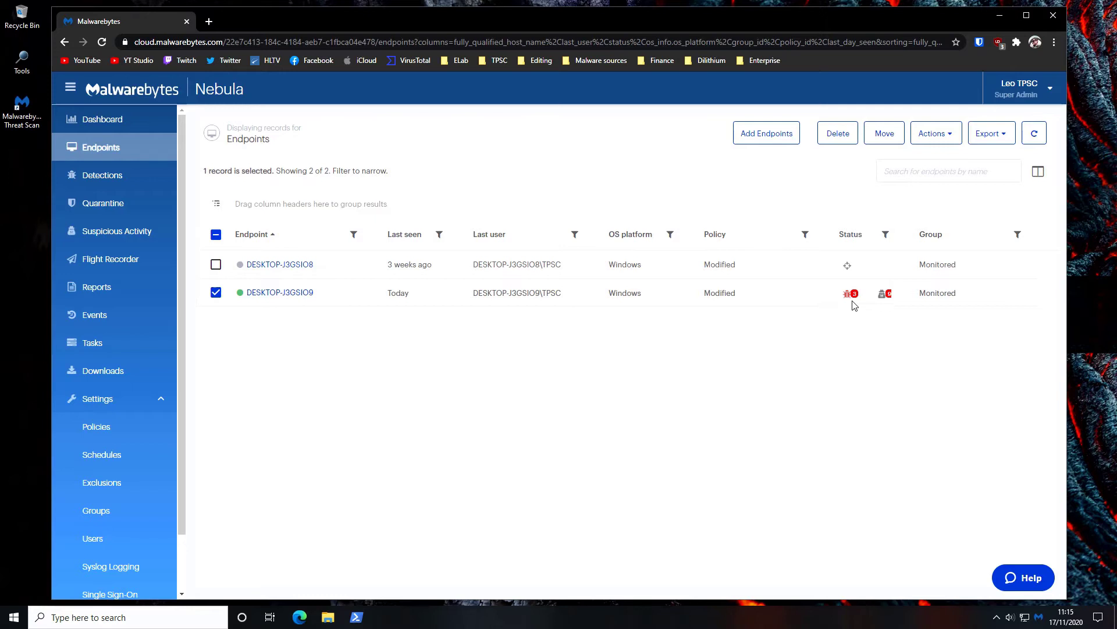
mouse_move(853, 304)
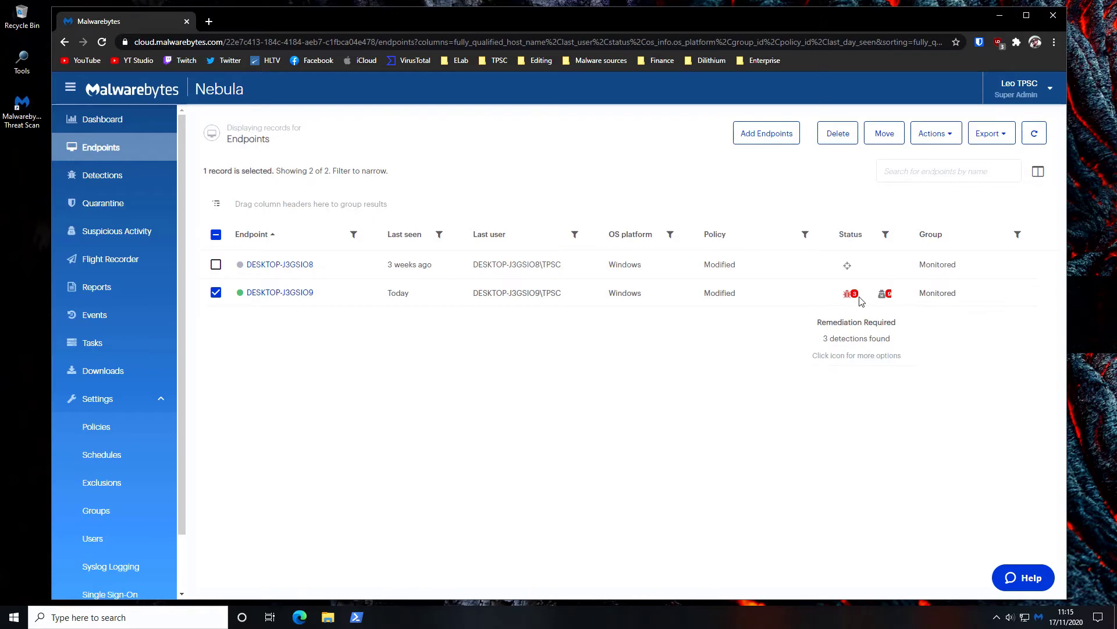
click(1000, 15)
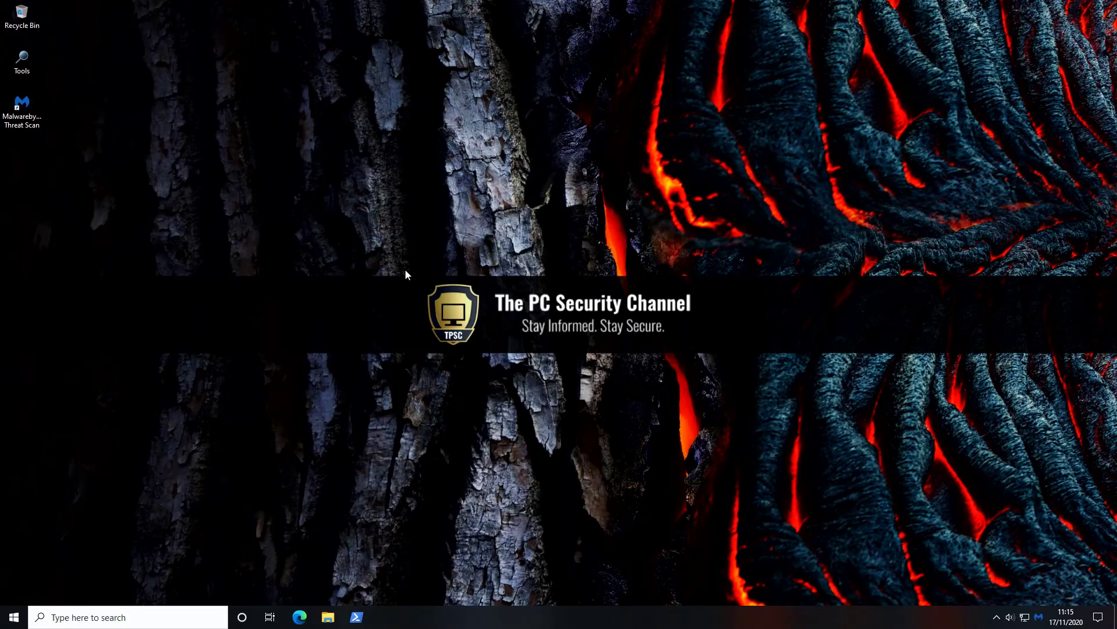
Confirm Office Document 1 in Documents opens readable in WordPad, close it, then view Pictures
click(331, 615)
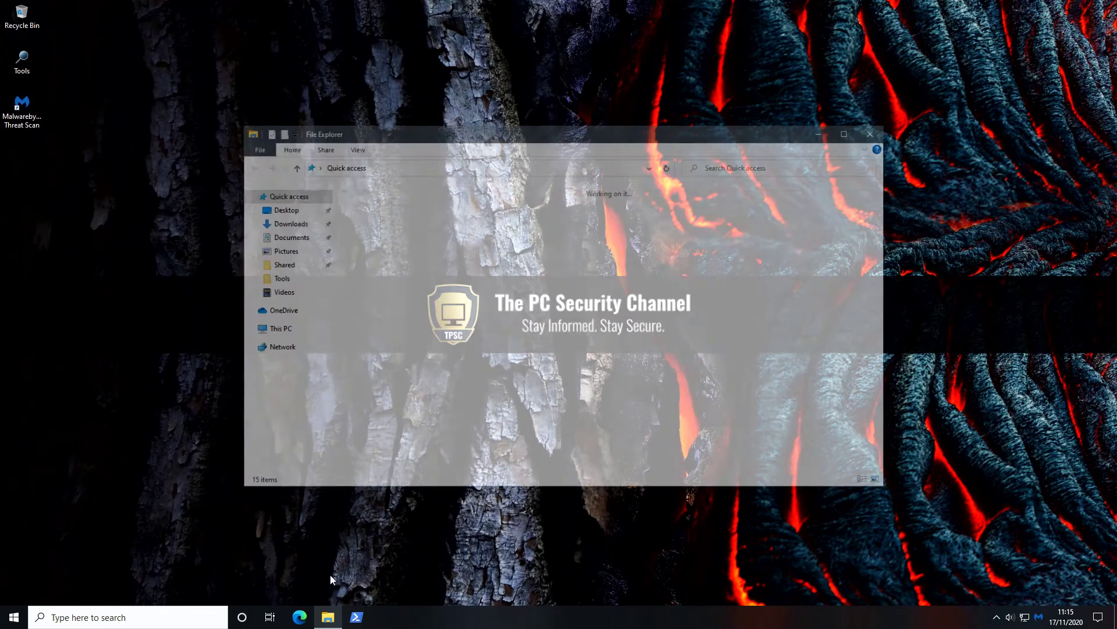
click(279, 237)
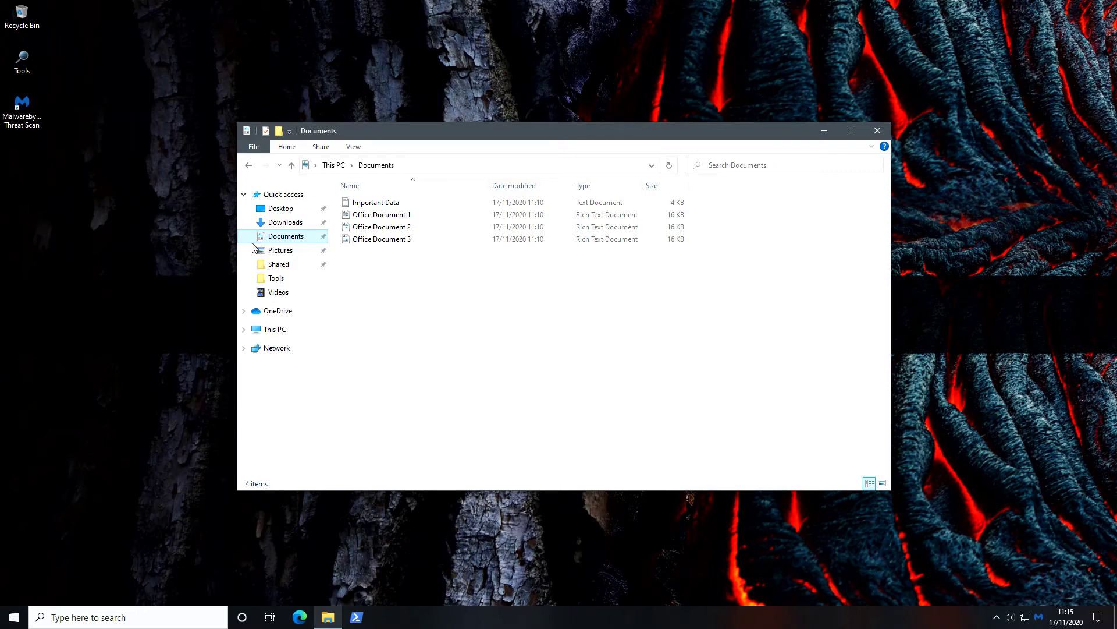
double_click(389, 219)
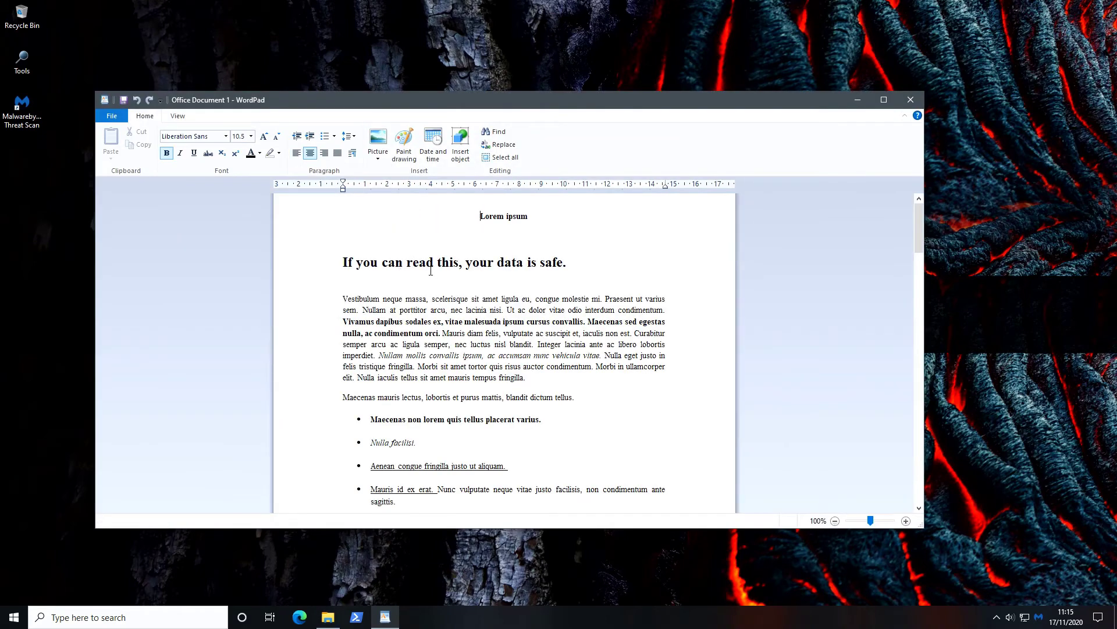
click(911, 100)
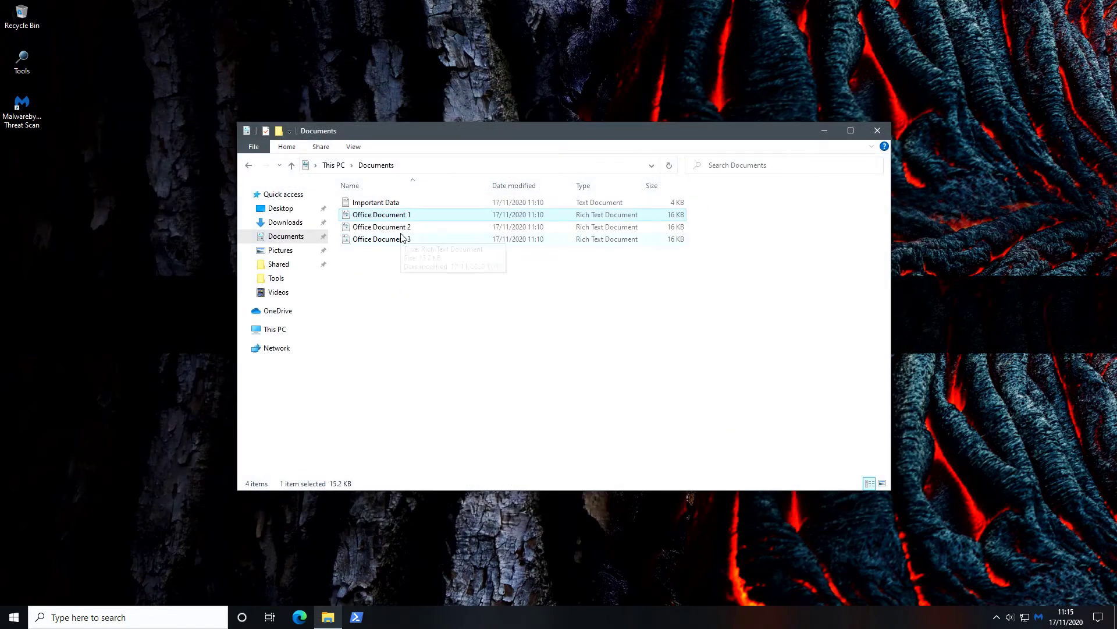
click(281, 250)
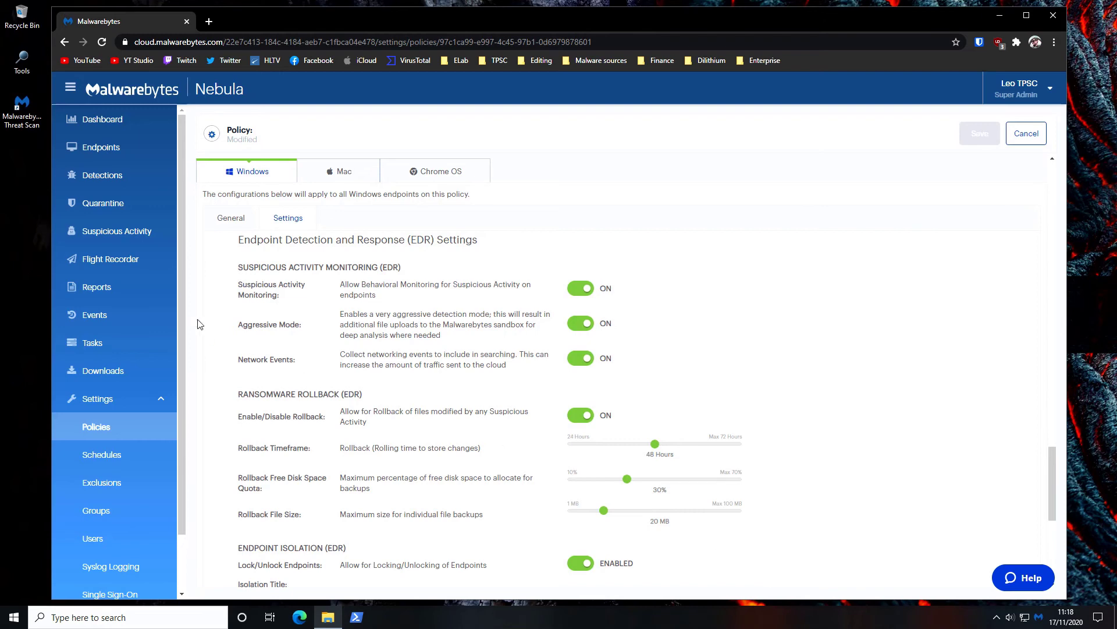
Return to the Nebula Suspicious Activity records list
click(132, 238)
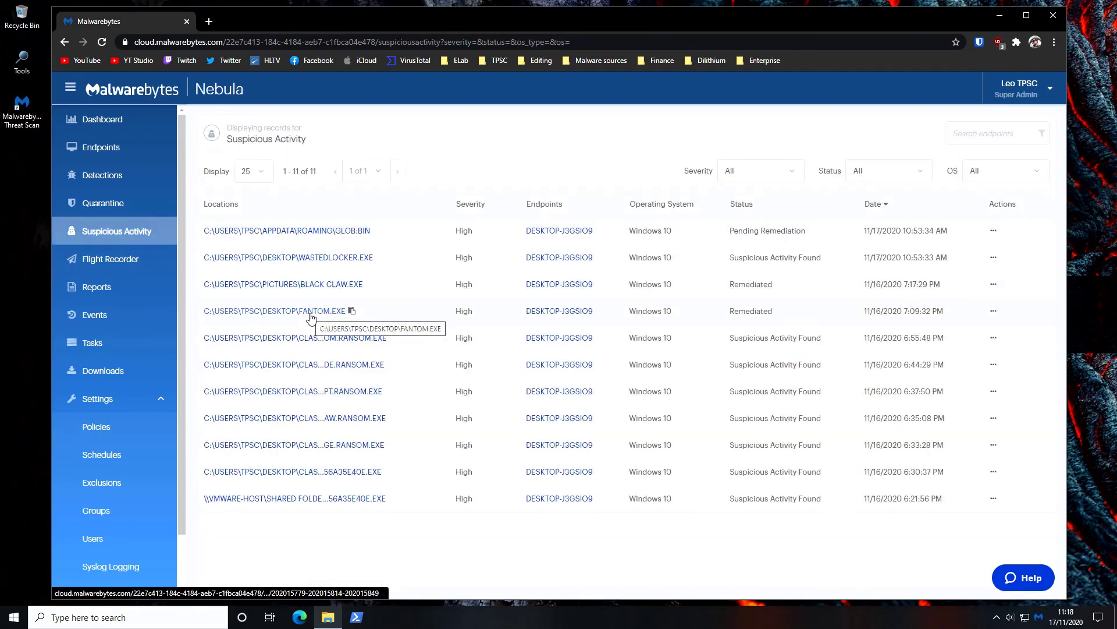